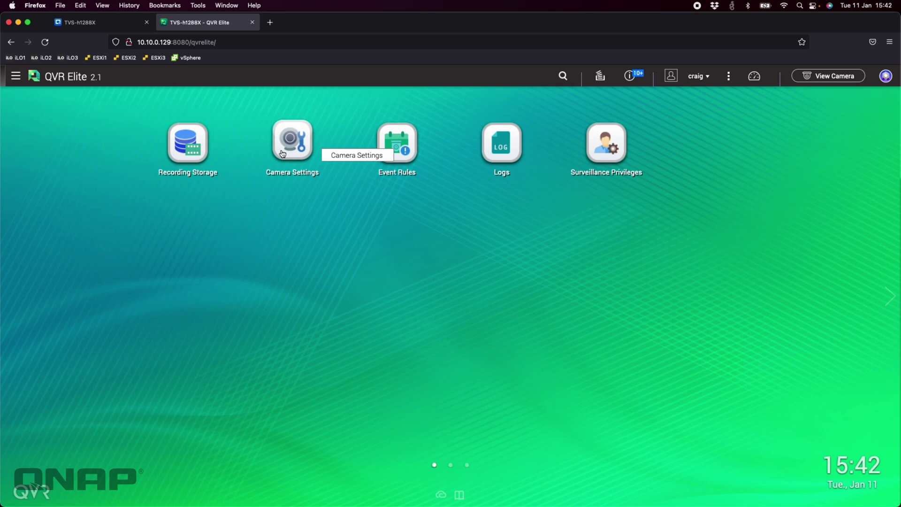
# Check the recording storage overview, then bring up Camera Settings listing camera Car.
pyautogui.click(201, 171)
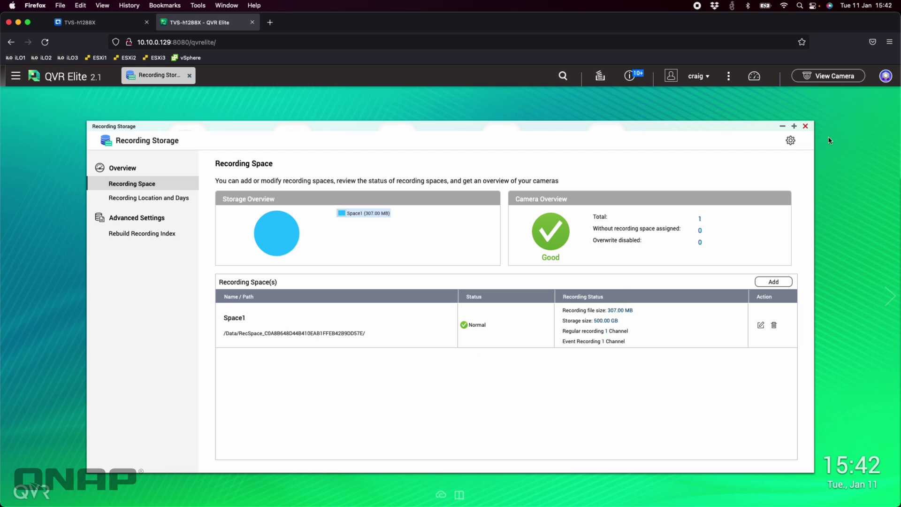
pyautogui.click(806, 127)
pyautogui.click(311, 137)
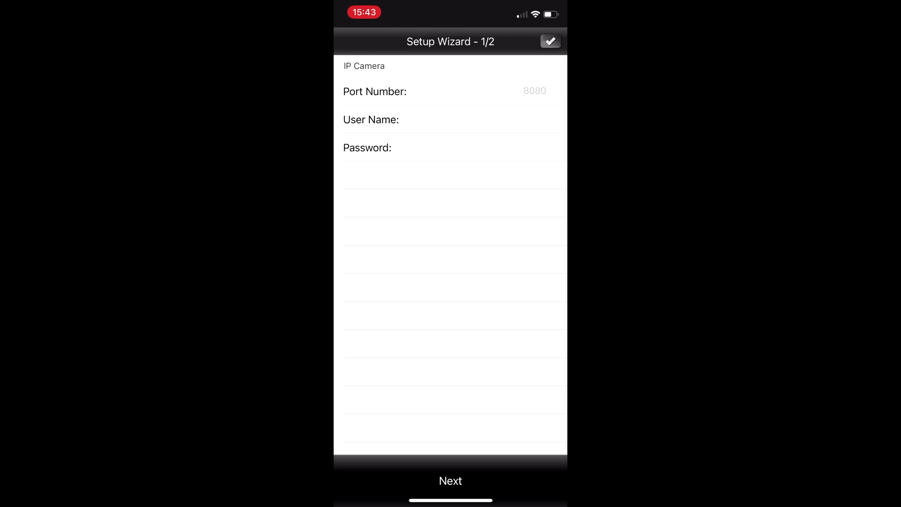
# Enter 'admin' as the camera user name in the VCAM Setup Wizard.
pyautogui.click(524, 119)
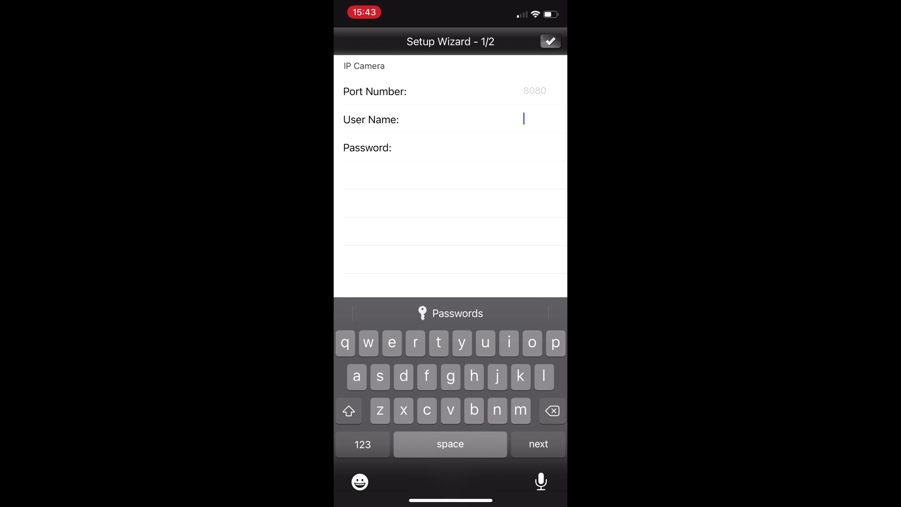
pyautogui.write('admin')
pyautogui.press('Return')
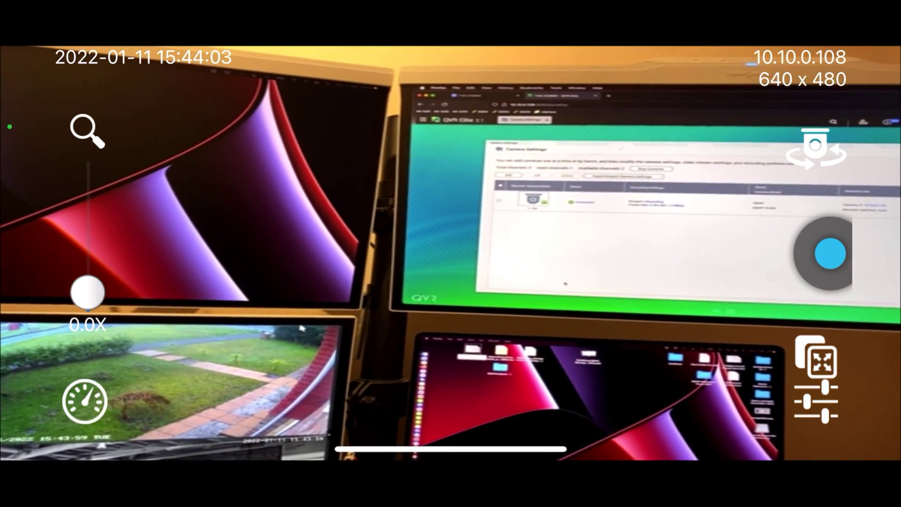
# Switch the VCAM stream resolution to HD720 (1280 x 720).
pyautogui.click(816, 402)
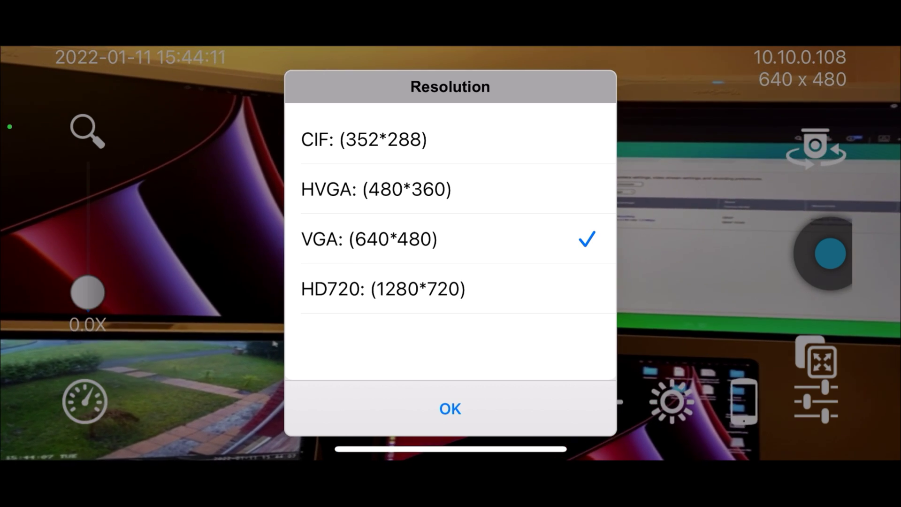
pyautogui.click(383, 289)
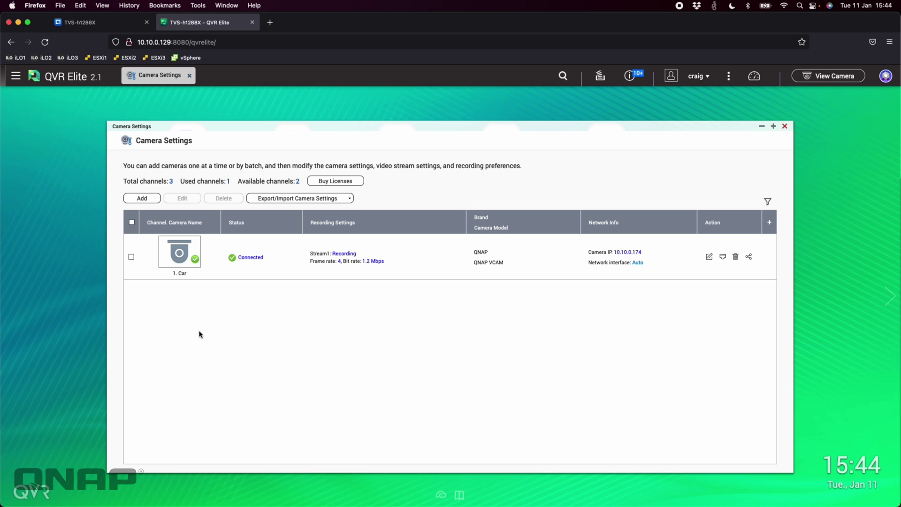
# Start adding a camera manually in QVR Elite, with a custom camera name enabled.
pyautogui.click(146, 200)
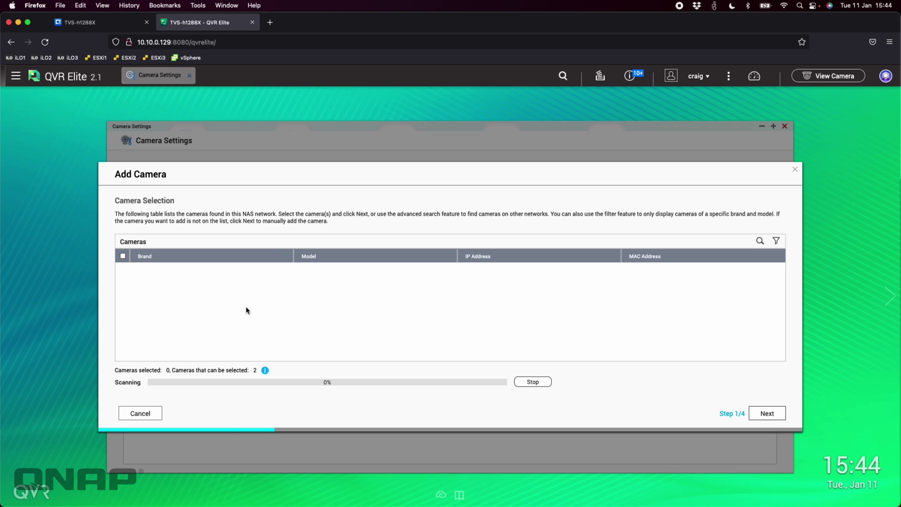
pyautogui.click(770, 413)
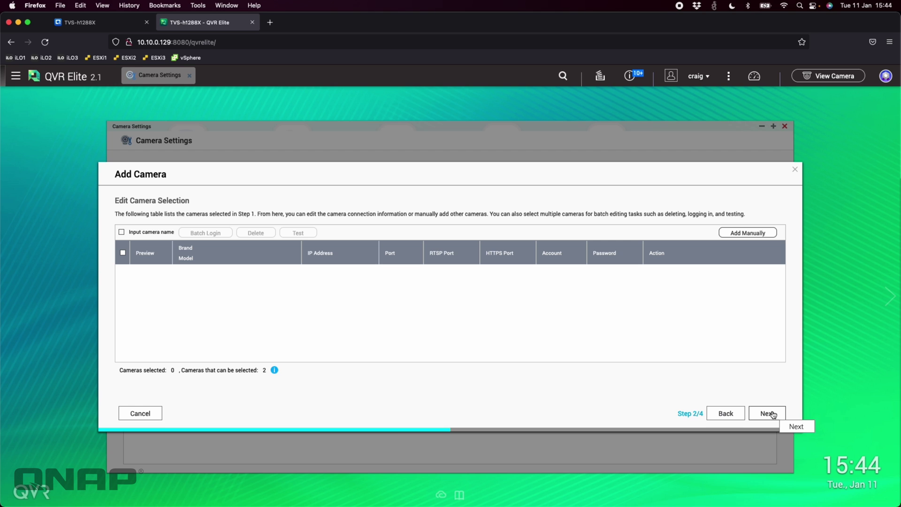
pyautogui.click(747, 234)
pyautogui.click(122, 232)
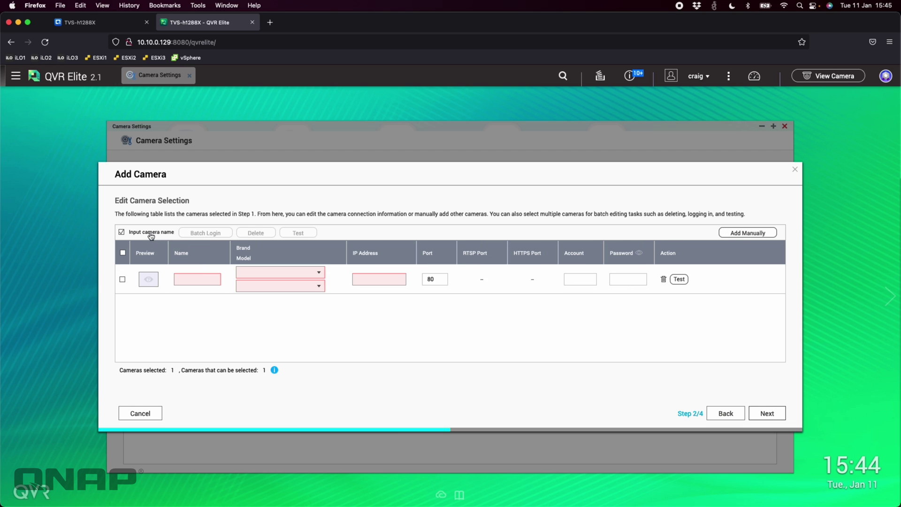
pyautogui.click(206, 278)
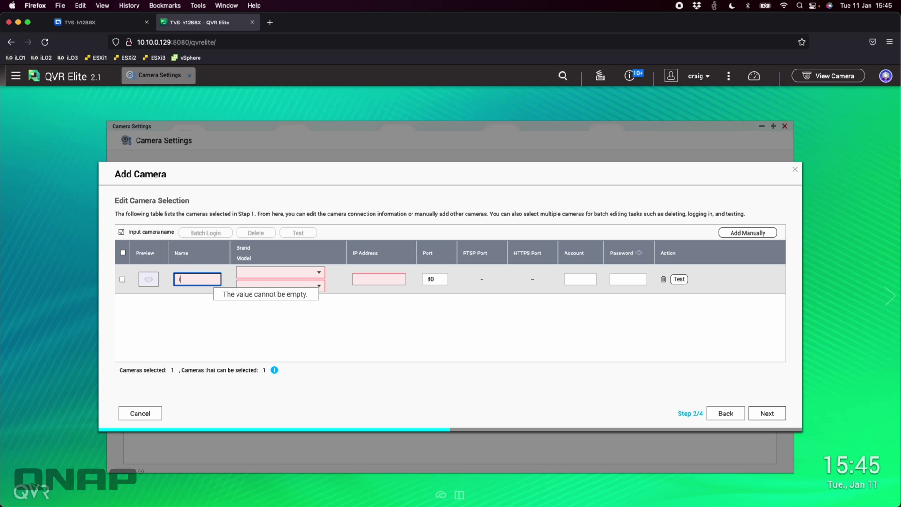
# Set the camera brand to QNAP and the model to QNAP VCAM.
pyautogui.click(319, 279)
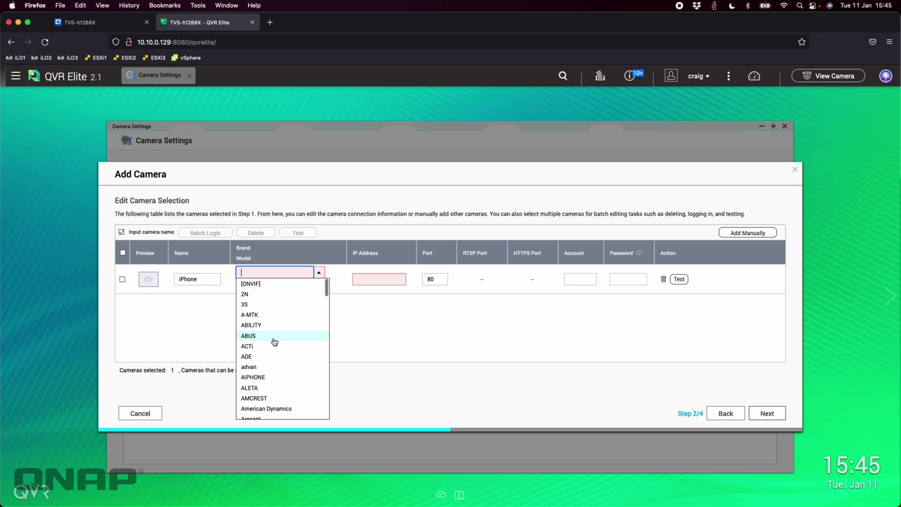
pyautogui.write('QNap')
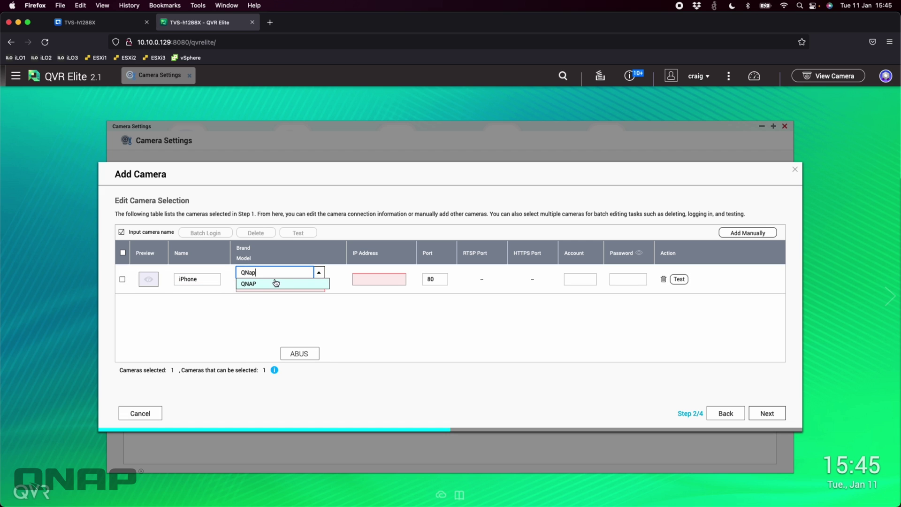
pyautogui.click(275, 284)
pyautogui.click(318, 286)
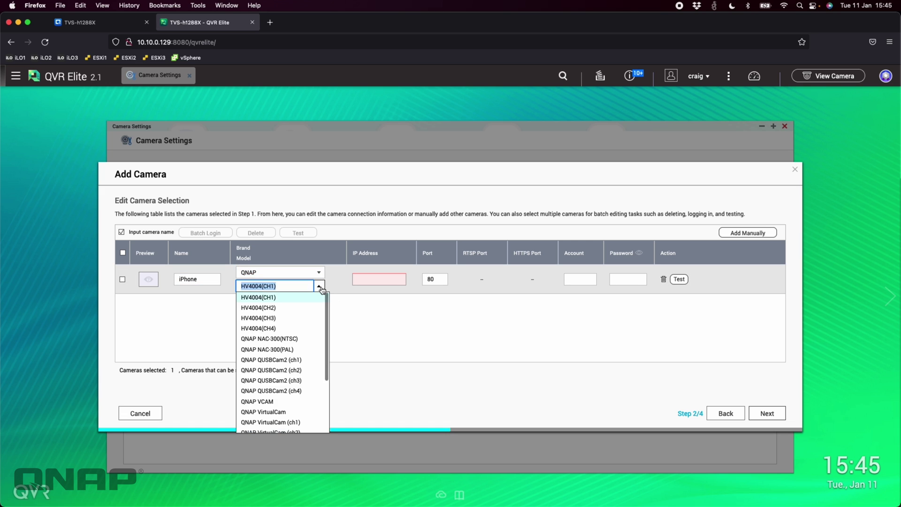
pyautogui.click(268, 403)
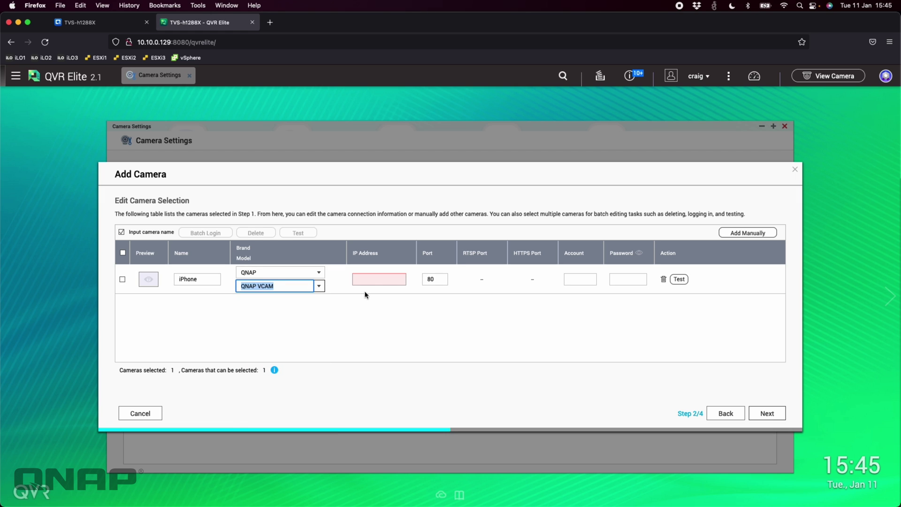
# Enter IP address 10.10.0.108 and port 8080 for the iPhone camera.
pyautogui.click(377, 280)
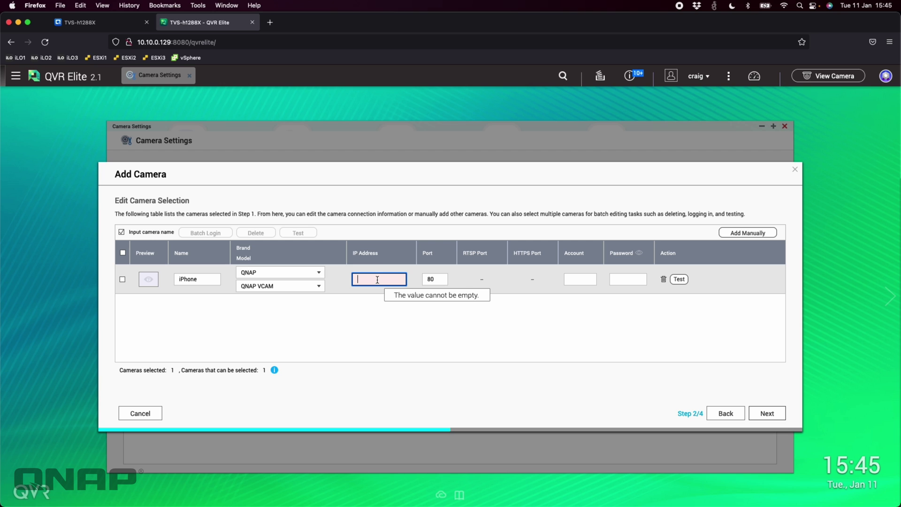
pyautogui.write('10')
pyautogui.write('.10.0.108')
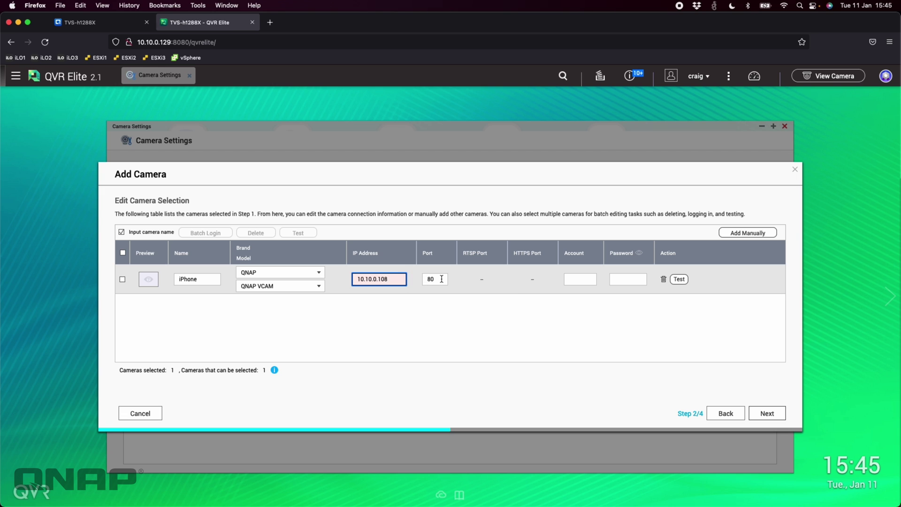
pyautogui.click(440, 279)
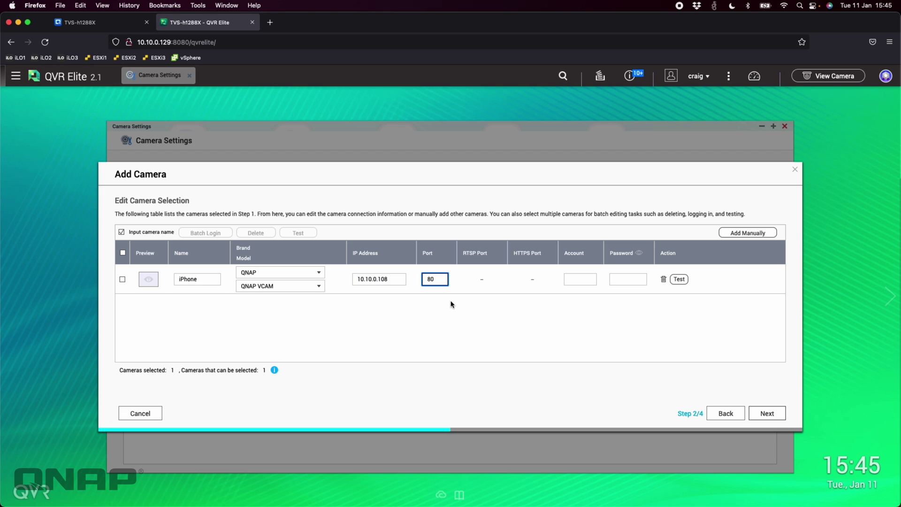
pyautogui.write('80')
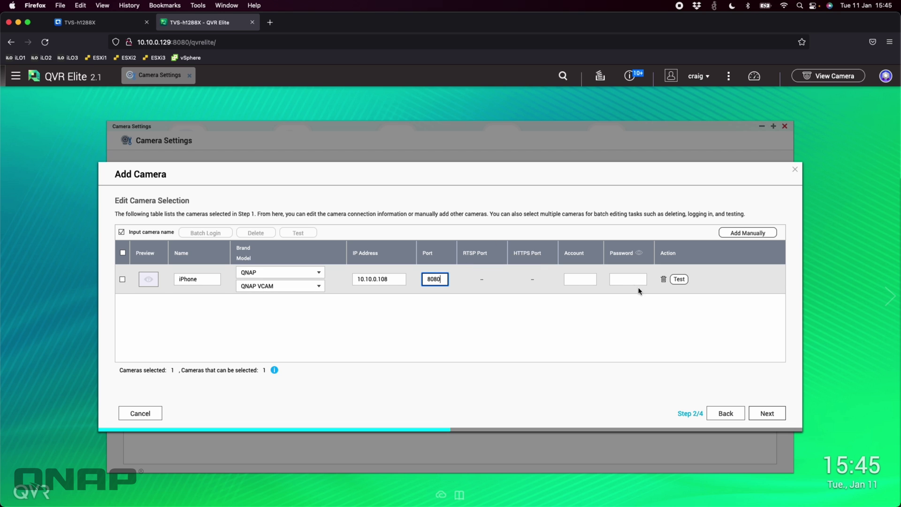
# Fill in the camera's account and password, then run the connection test.
pyautogui.click(589, 281)
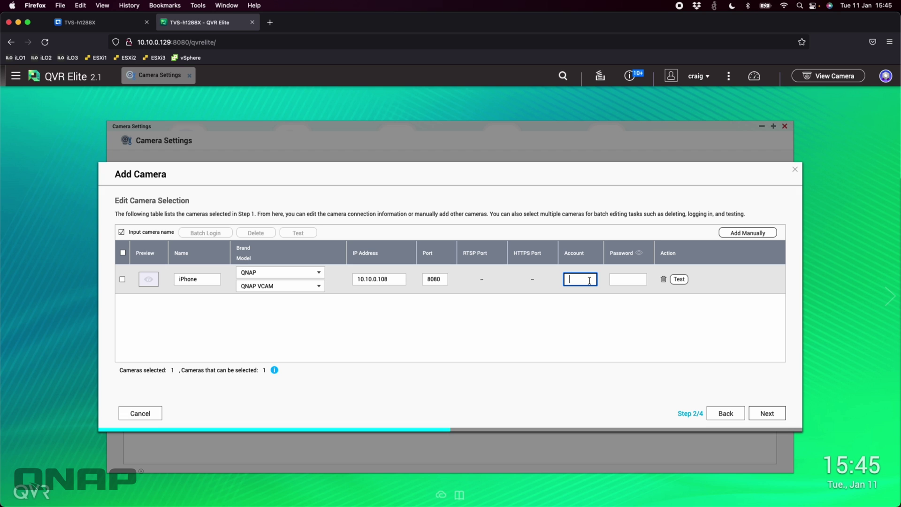
pyautogui.press('Tab')
pyautogui.click(629, 279)
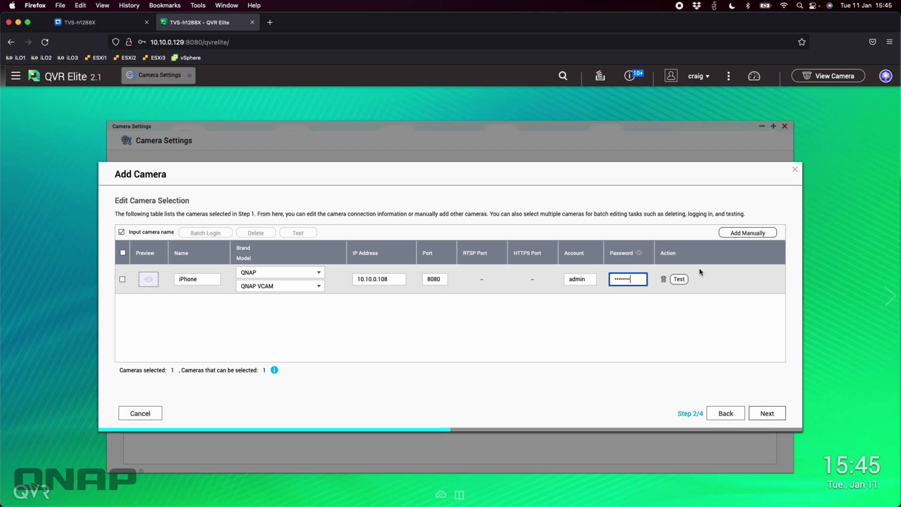
pyautogui.click(682, 282)
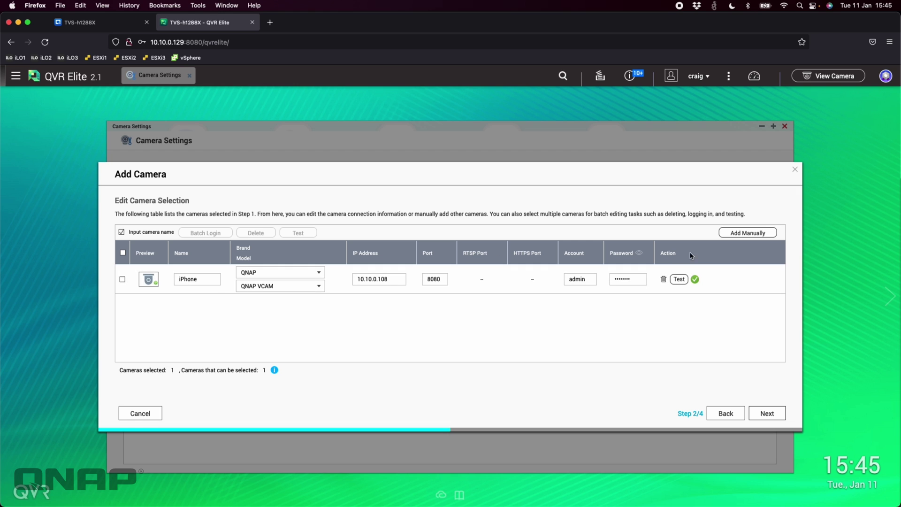
# Choose to edit settings now and keep Motion JPEG compression for Stream1.
pyautogui.click(776, 415)
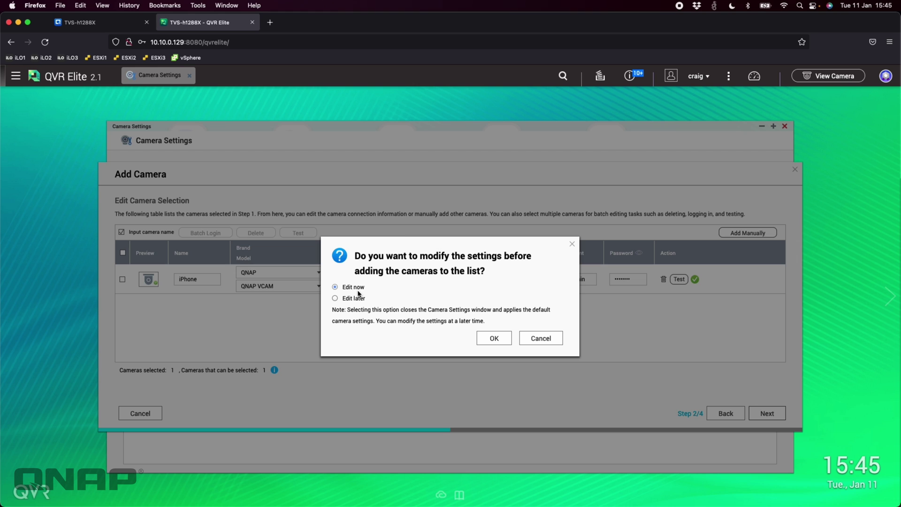
pyautogui.click(494, 338)
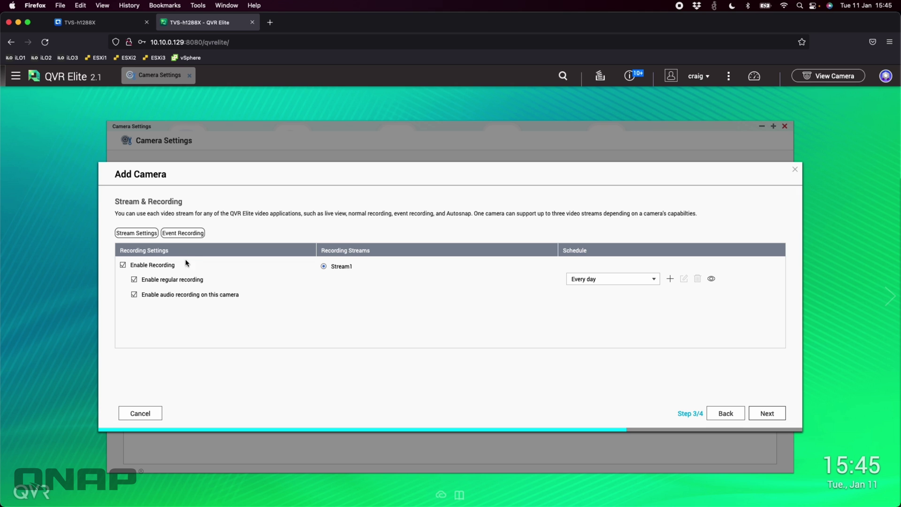
pyautogui.click(141, 233)
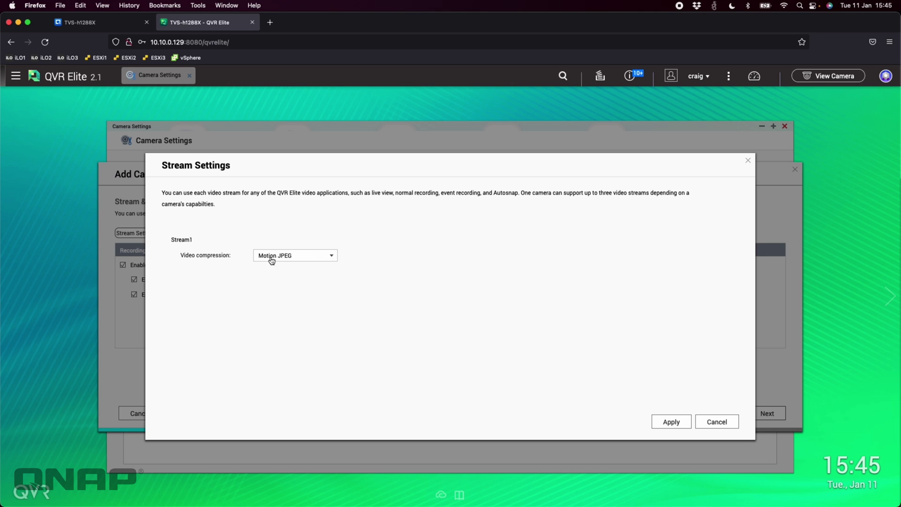
pyautogui.click(307, 259)
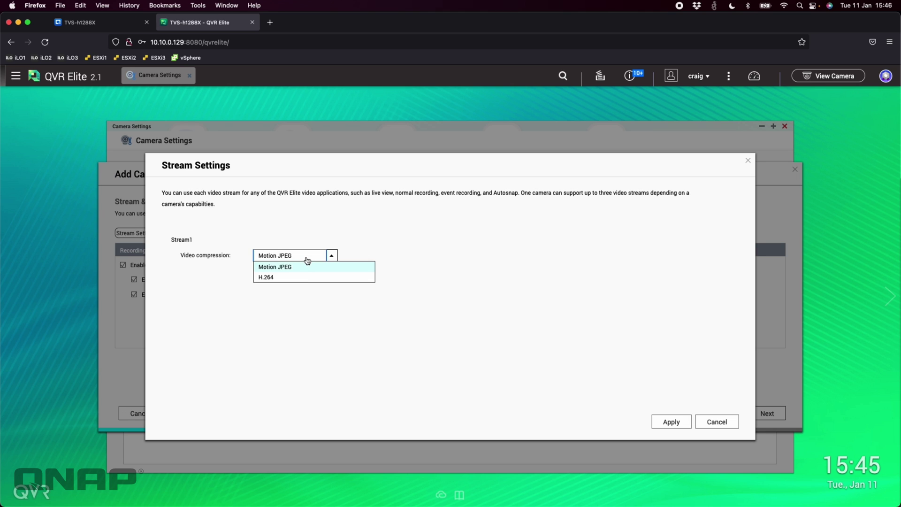
pyautogui.click(332, 263)
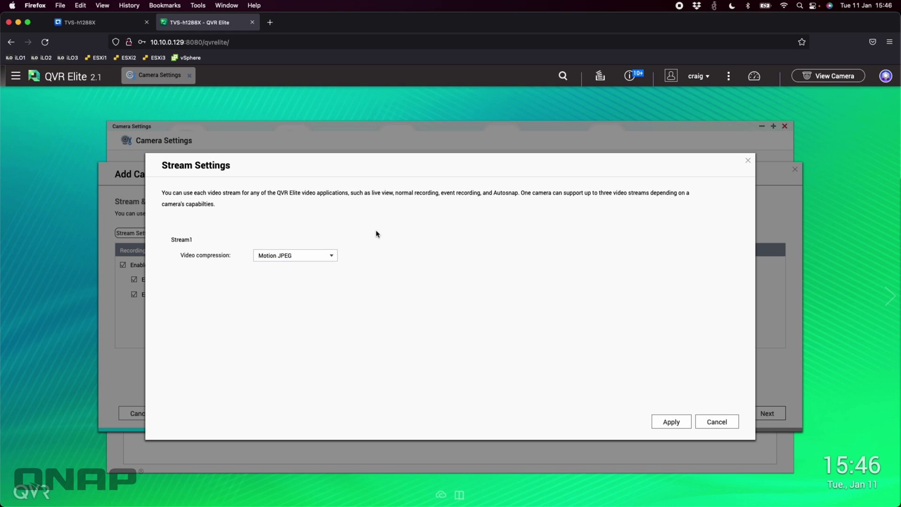
# Apply the stream settings, finish adding the camera, and decline Firefox's login save.
pyautogui.click(672, 422)
pyautogui.click(767, 414)
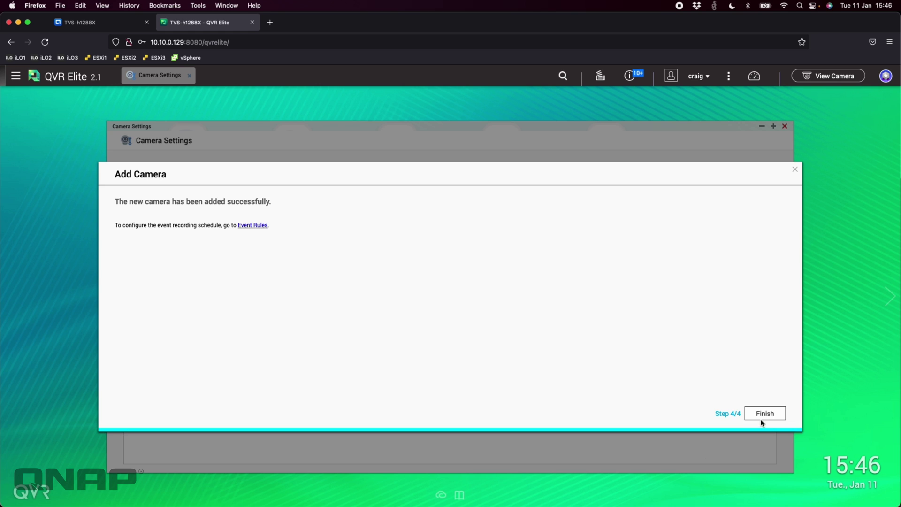
pyautogui.click(766, 413)
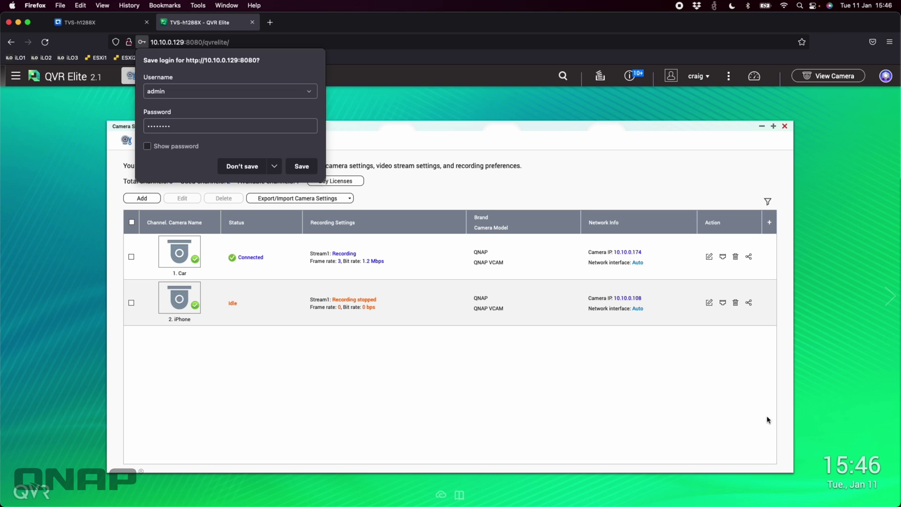
pyautogui.click(242, 166)
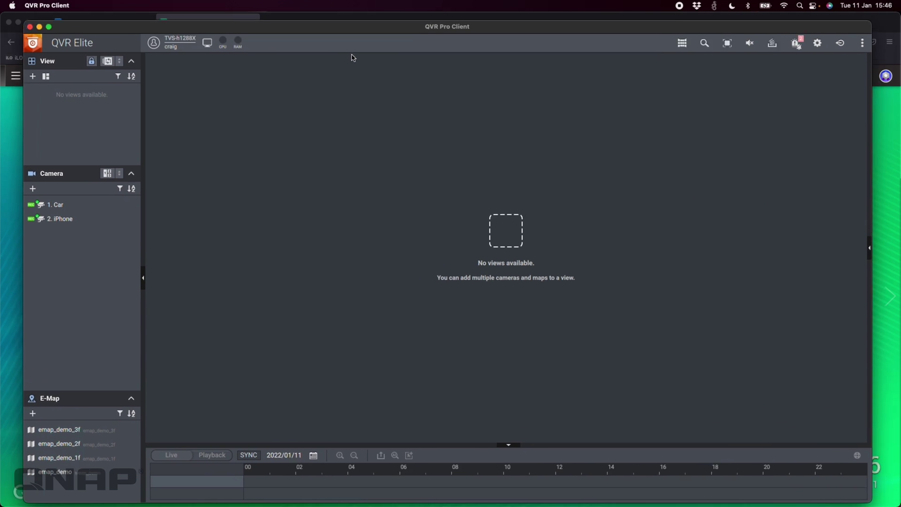
# Show the live feed of camera 1. Car in QVR Pro Client.
pyautogui.doubleClick(47, 201)
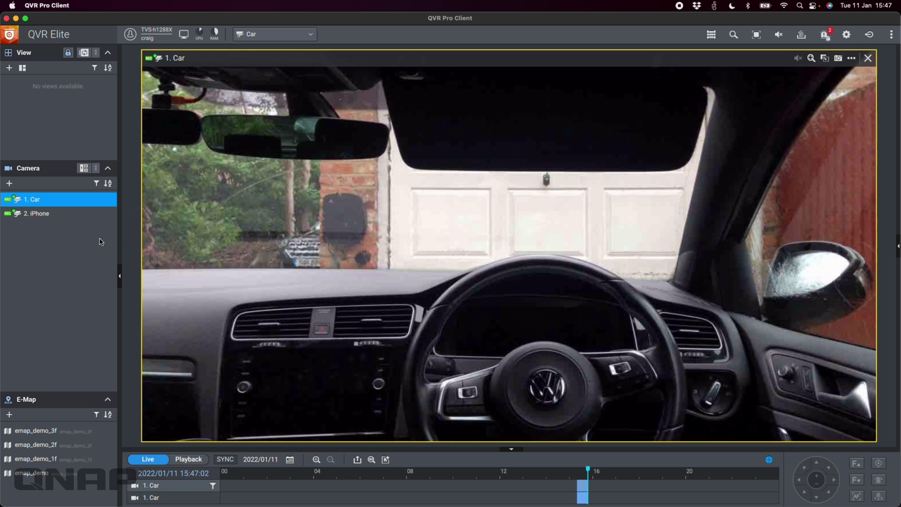
pyautogui.moveTo(55, 217)
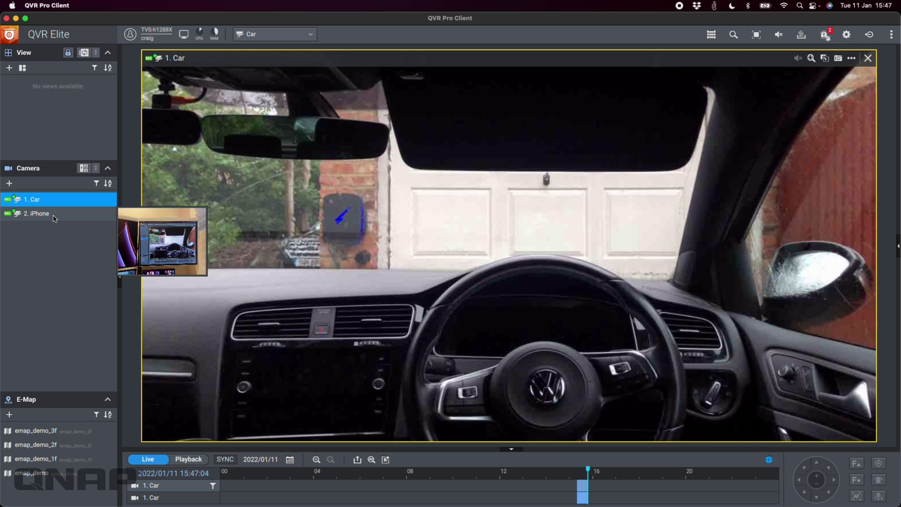
# Drag 2. iPhone into a new view beside Car, then remove the iPhone tile.
pyautogui.click(888, 193)
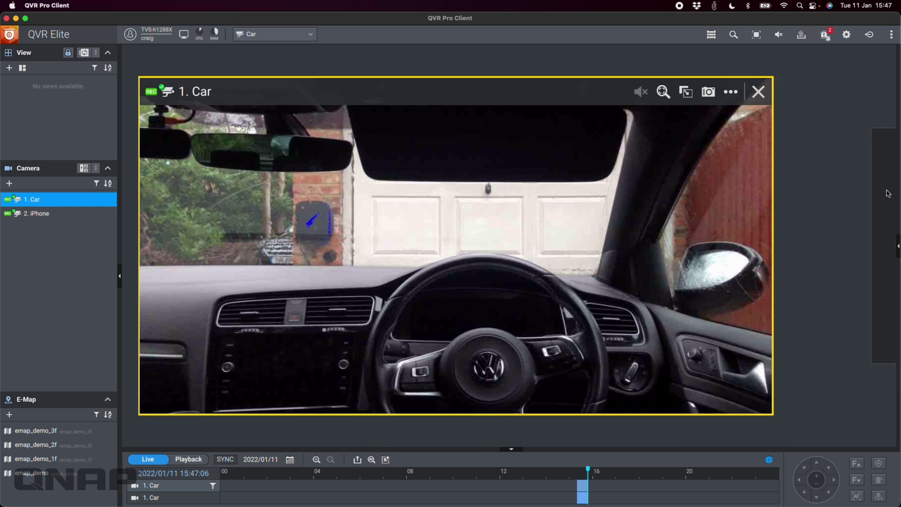
pyautogui.moveTo(888, 193); pyautogui.dragTo(888, 193)
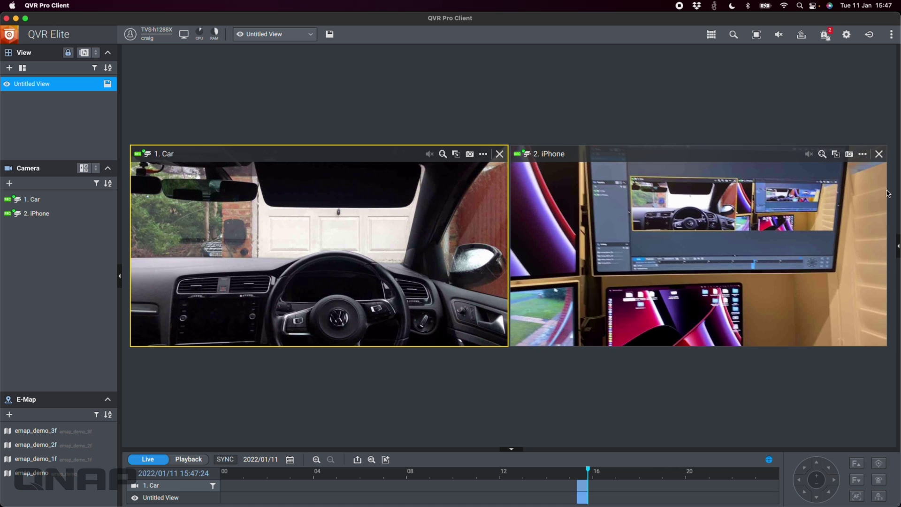
pyautogui.click(880, 154)
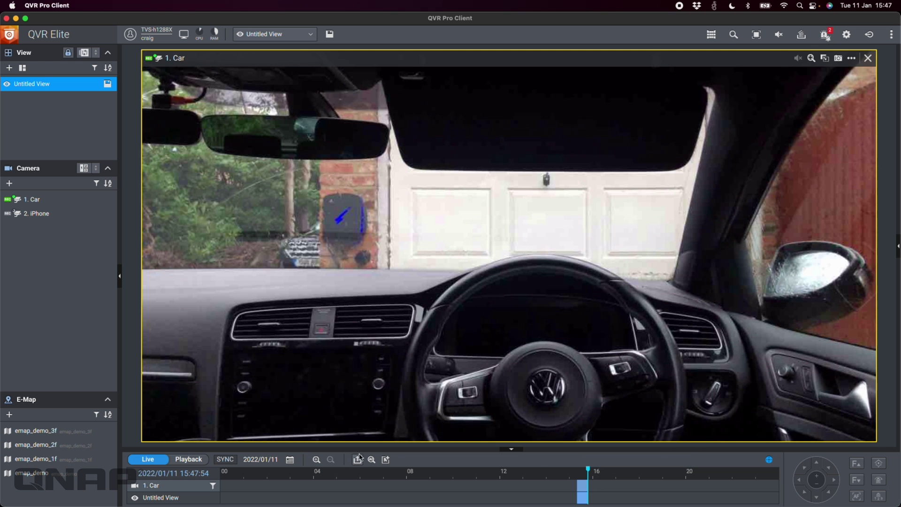
# Zoom the timeline to about one hour and play back the Car recording from 15:40.
pyautogui.click(316, 460)
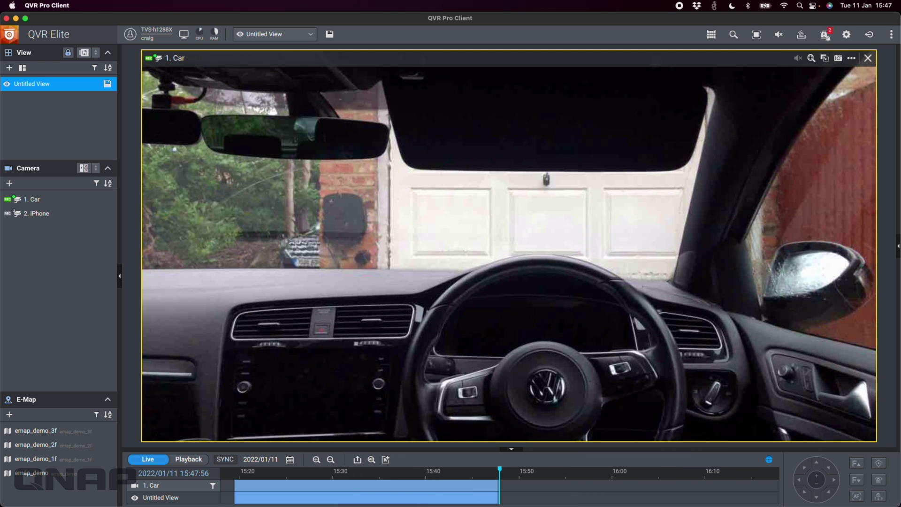
pyautogui.click(432, 491)
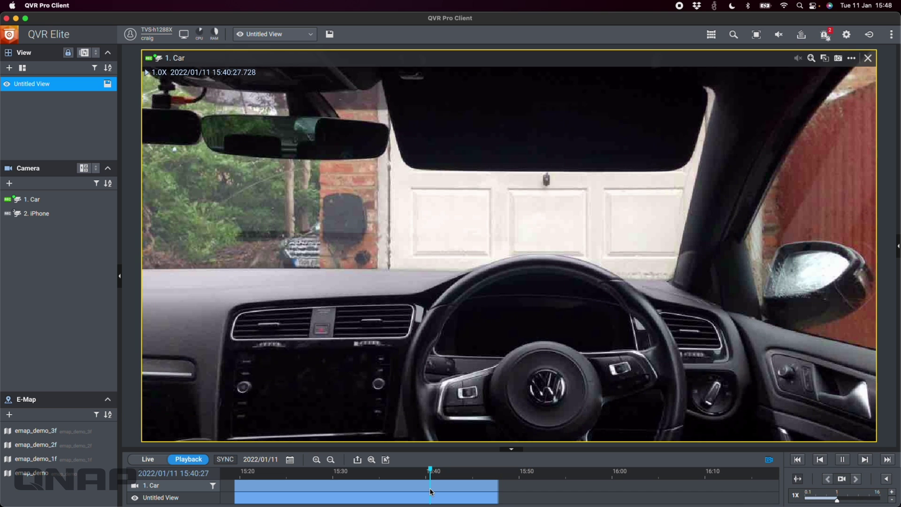